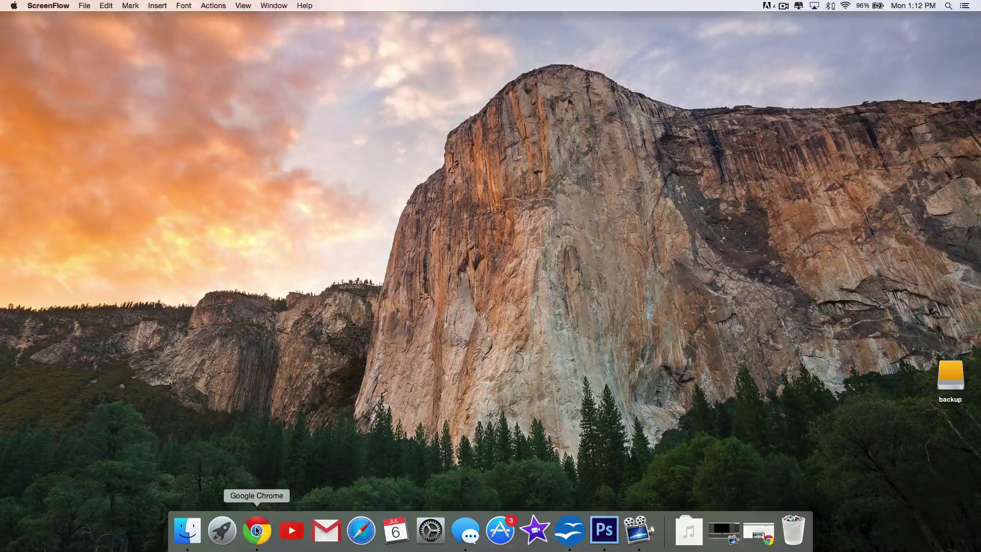
Switch to Chrome and view the iTunes download page on Apple's site, minimizing the browser window when done.
click(257, 531)
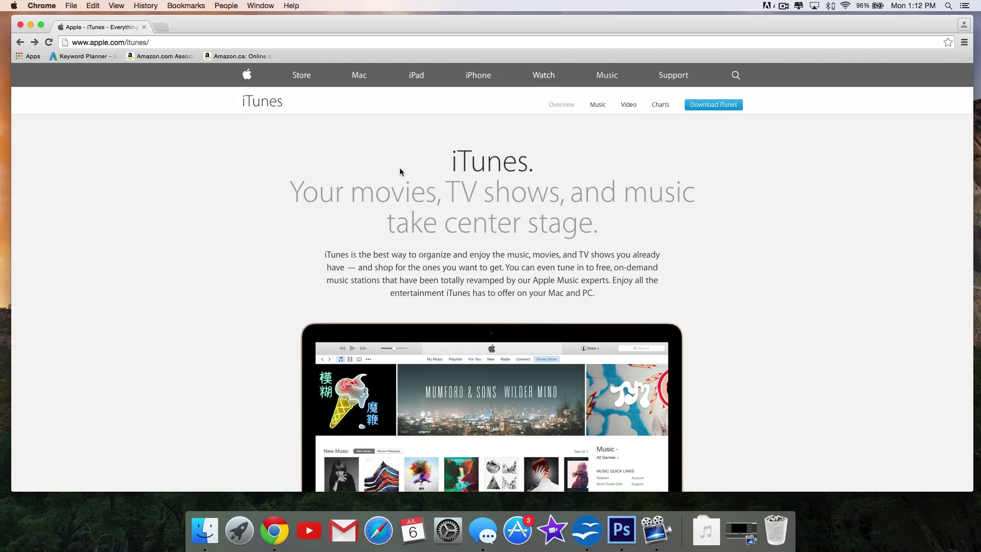
click(707, 105)
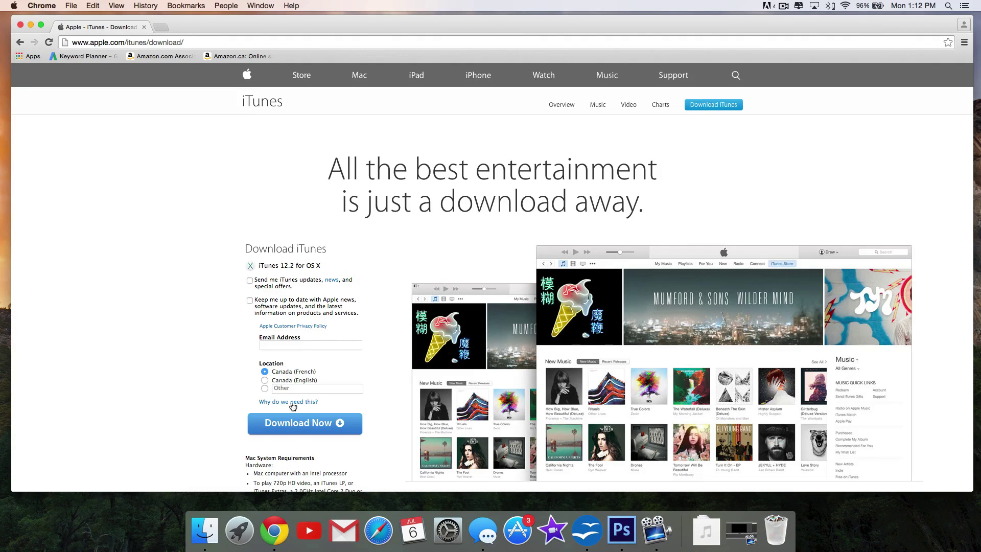
click(298, 424)
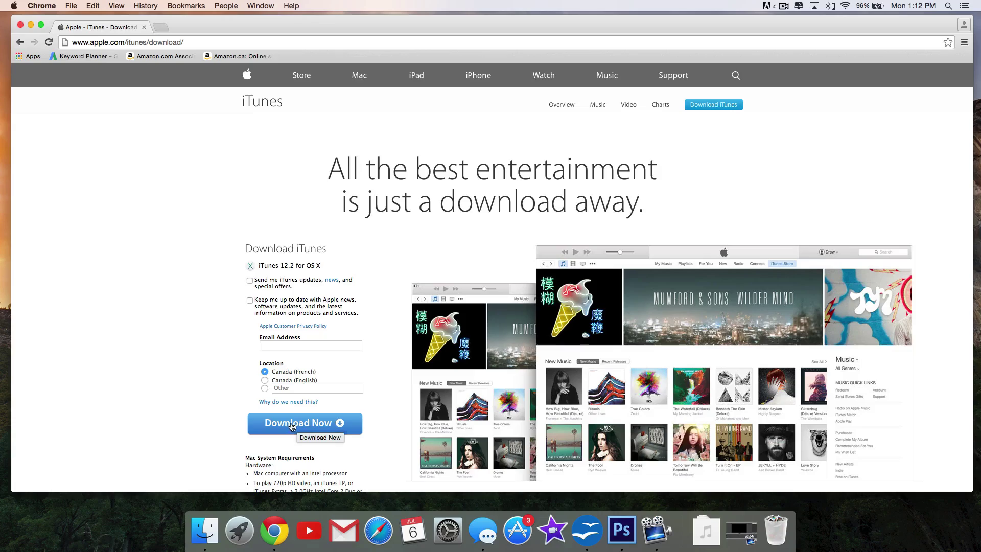
click(31, 25)
Launch iTunes from the installed applications and show the music library.
click(222, 527)
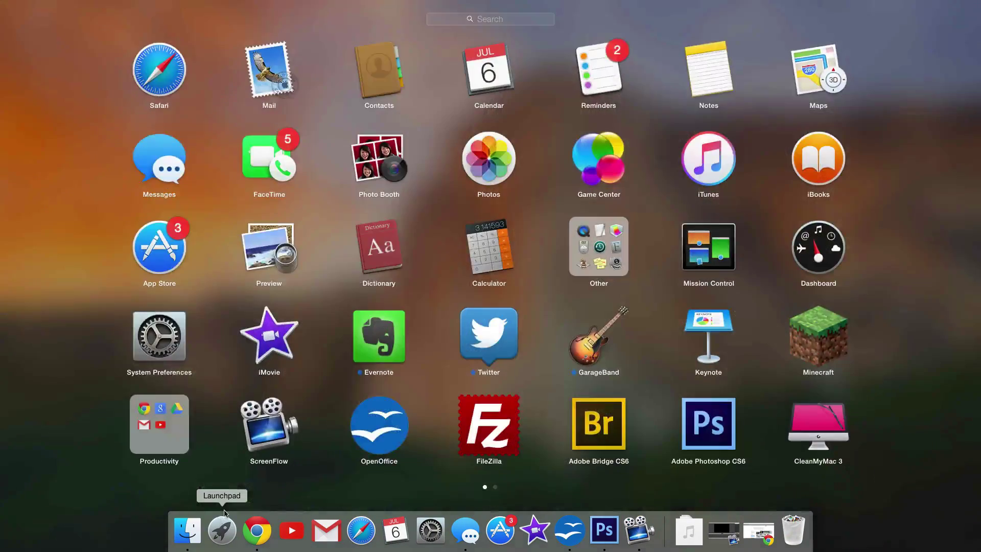
scroll(307, 314, right, 5)
scroll(329, 310, left, 5)
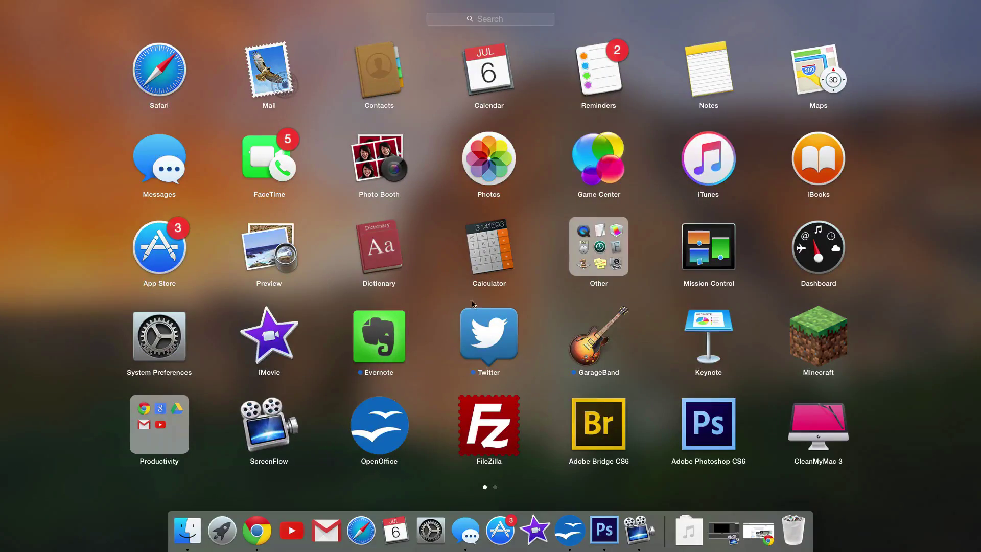
click(703, 170)
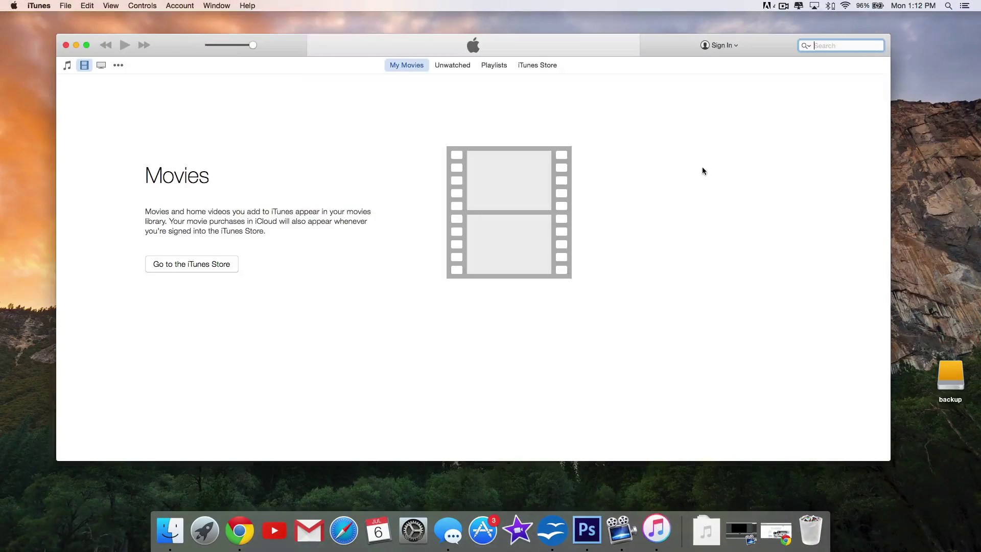
click(67, 65)
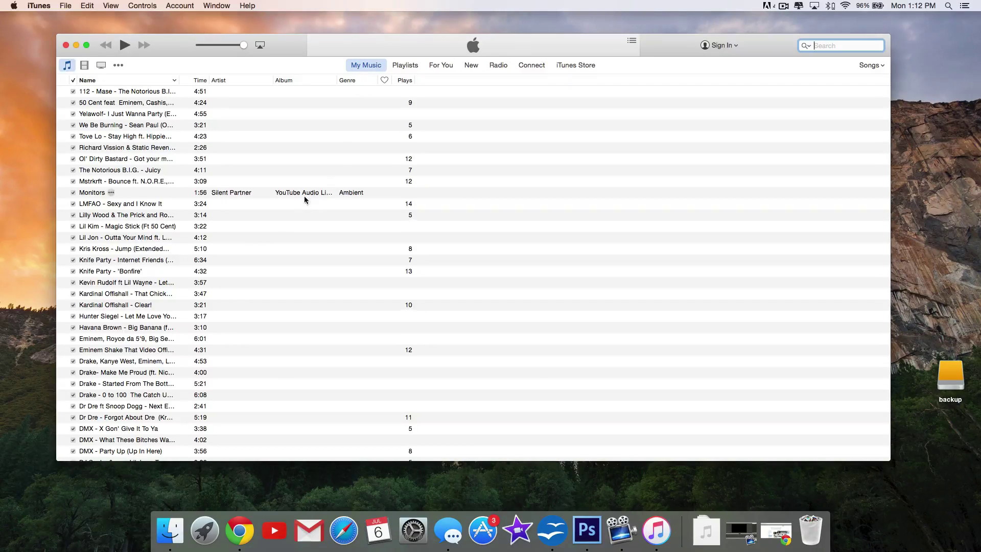
Add Stoker.mp3 from the Music folder in Finder to the iTunes music library.
click(164, 540)
drag(296, 42, 547, 46)
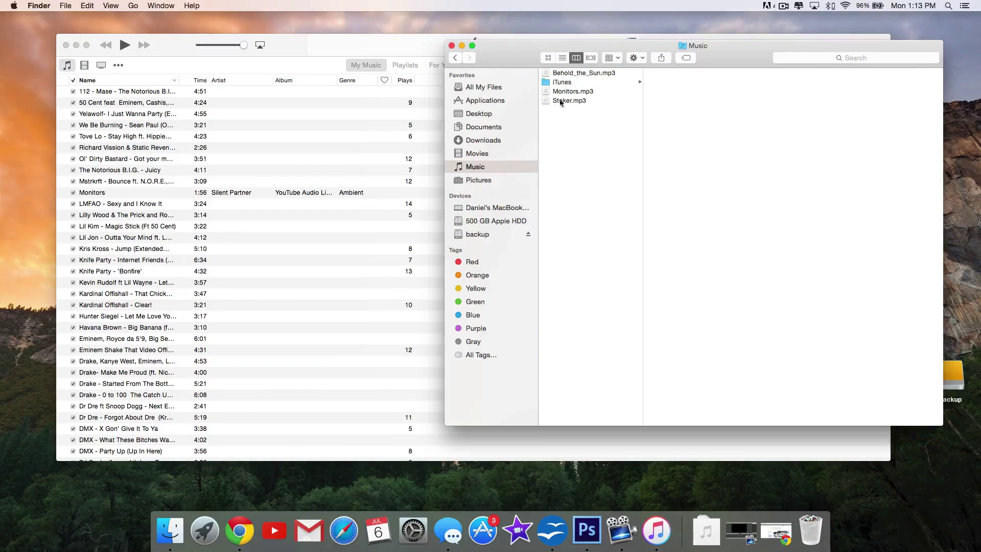
drag(569, 102, 284, 146)
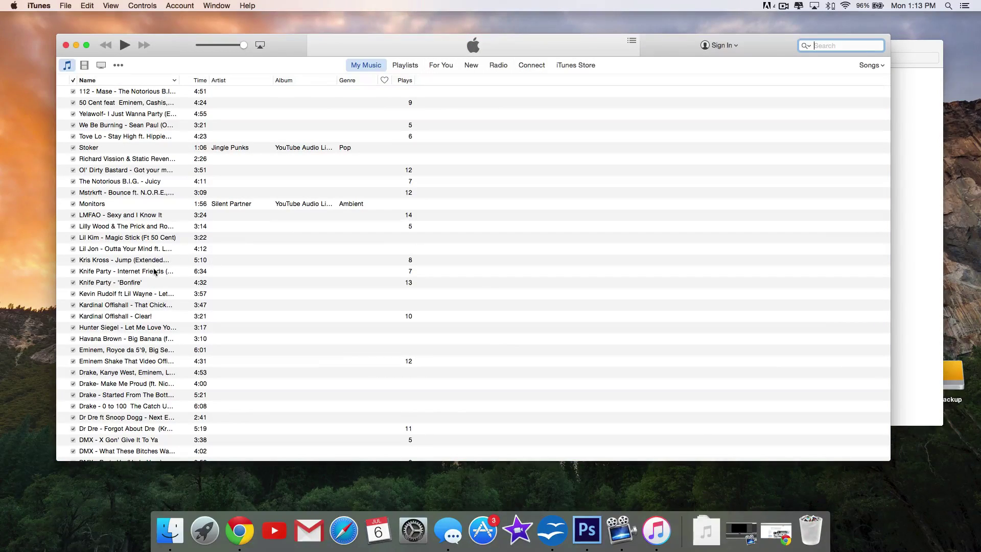
In the Stoker song's info options, enable the start and stop times and set the stop time to 0:30.
click(118, 150)
right_click(140, 145)
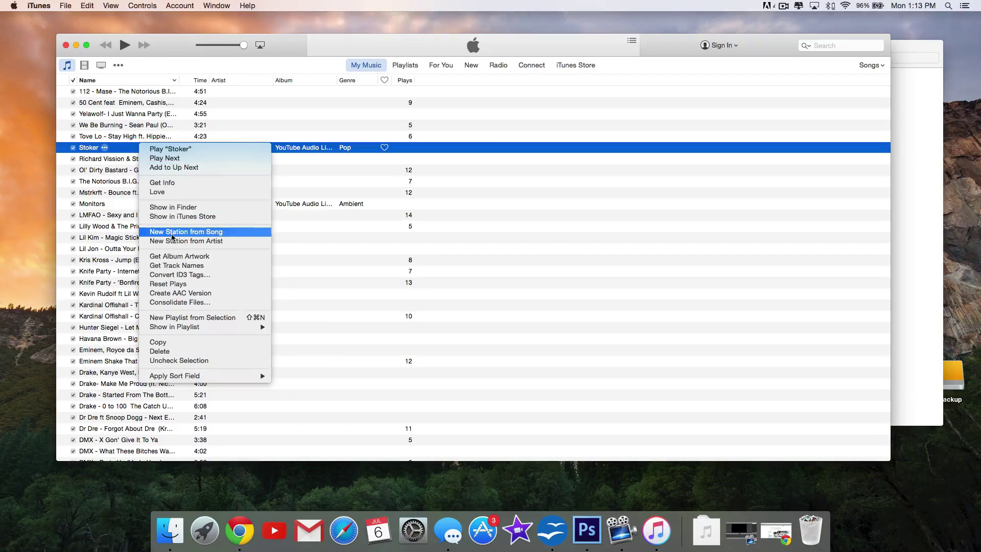
click(170, 185)
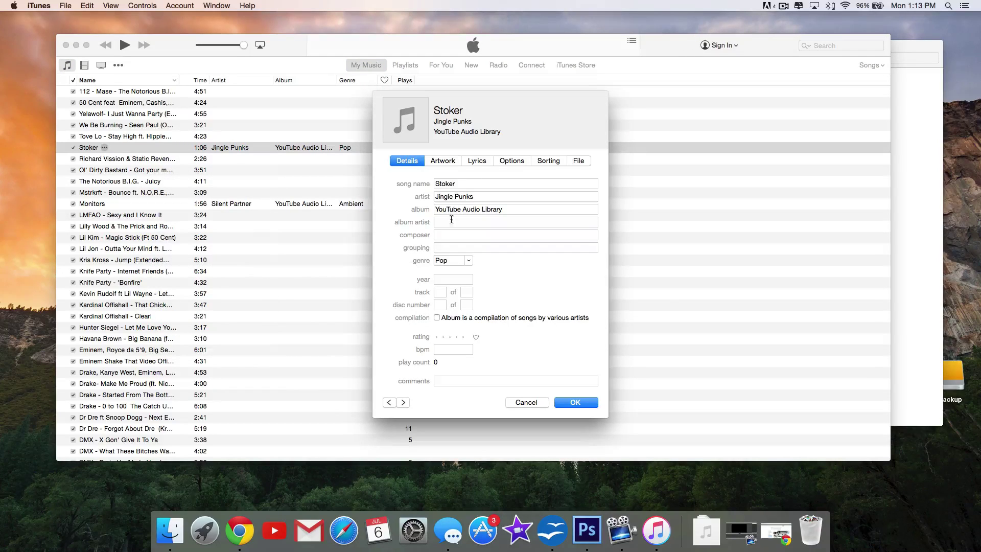
click(510, 161)
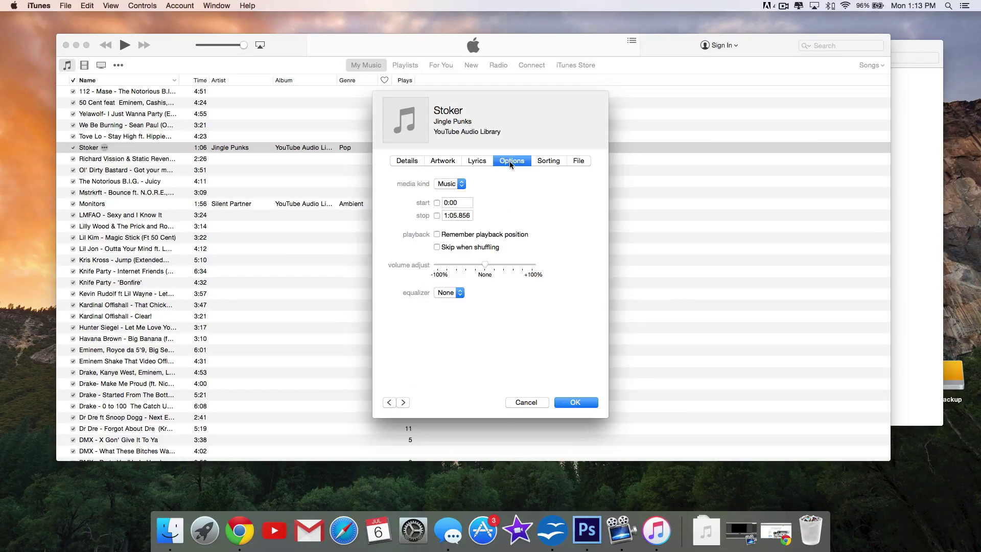
click(437, 203)
click(437, 216)
drag(443, 215, 471, 215)
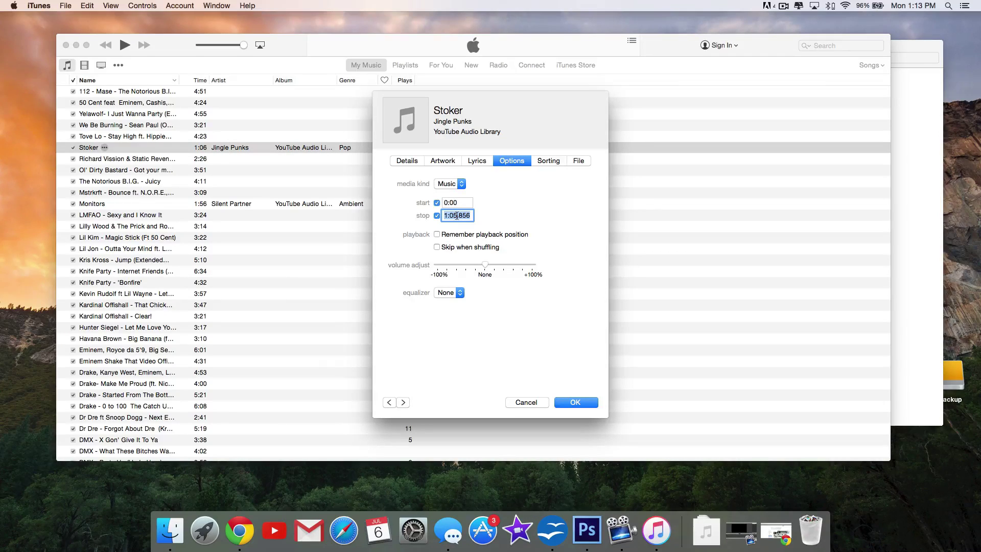
text(0:30)
Try changing the minute digit of both the start and stop times to 1.
click(444, 201)
text(1)
click(444, 214)
text(1)
Restore the start time to 0:00 and the stop time to 0:30, toggle the start option, and apply the song options.
key(shift+Tab)
text(0:00)
click(449, 215)
text(0)
click(437, 203)
click(576, 403)
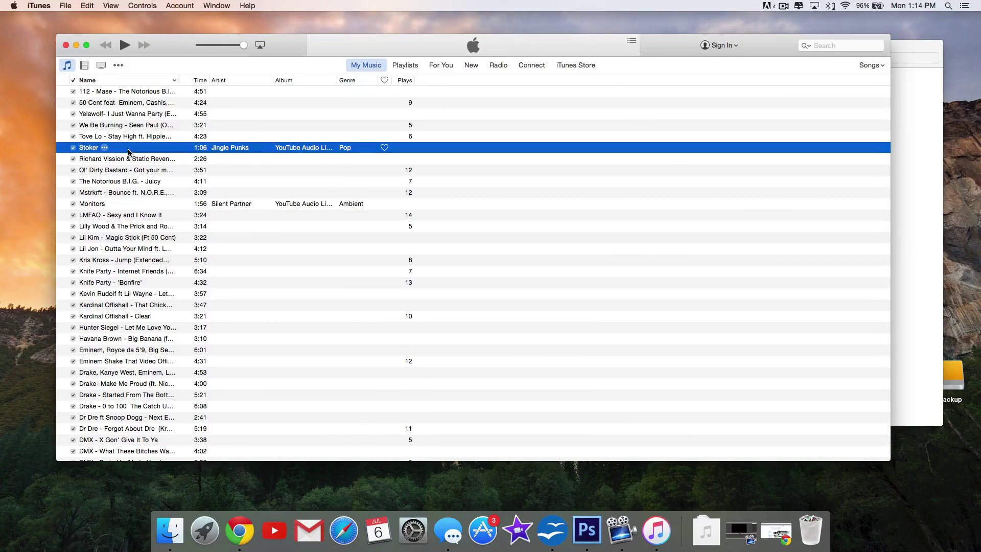
Create an AAC version of the Stoker song and reveal the 0:30 copy in Finder.
right_click(129, 152)
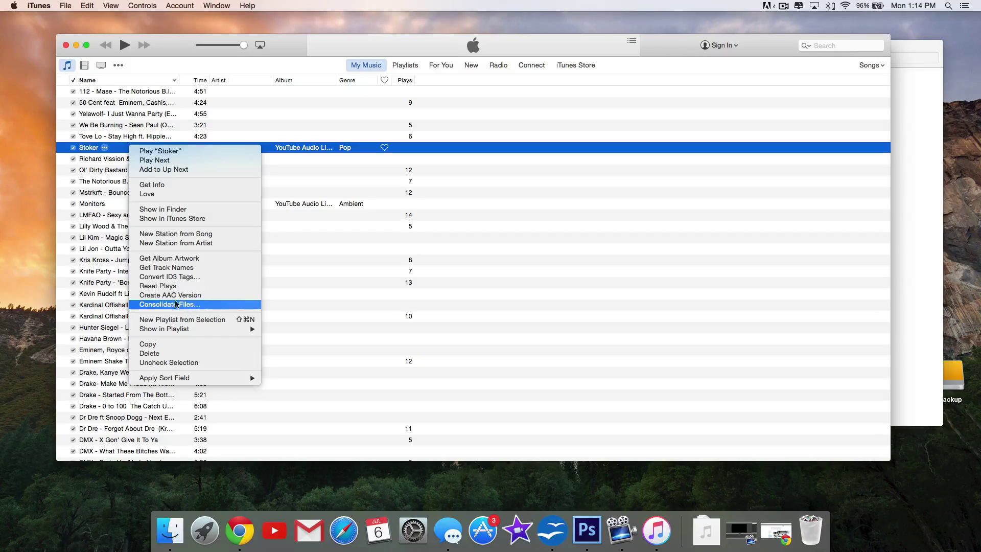
click(187, 298)
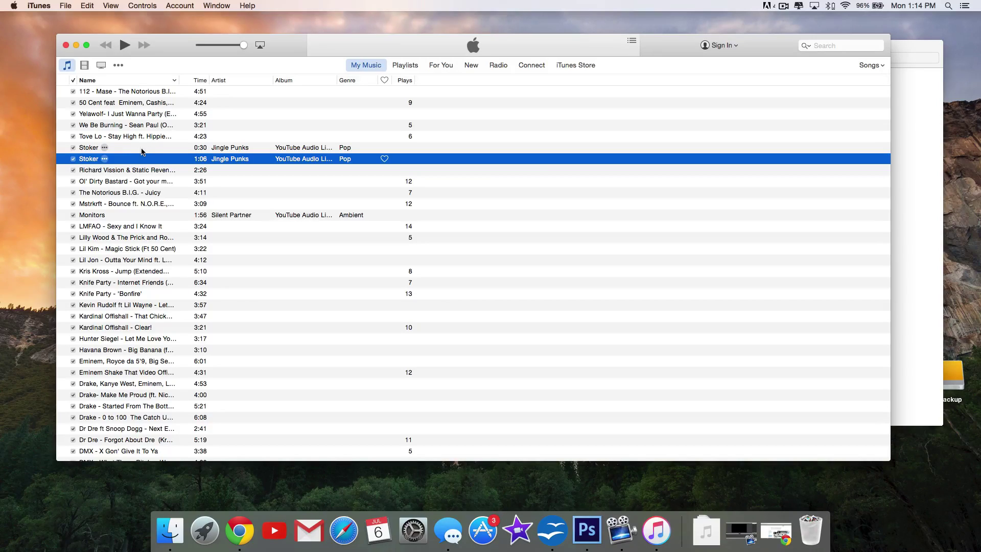
click(136, 149)
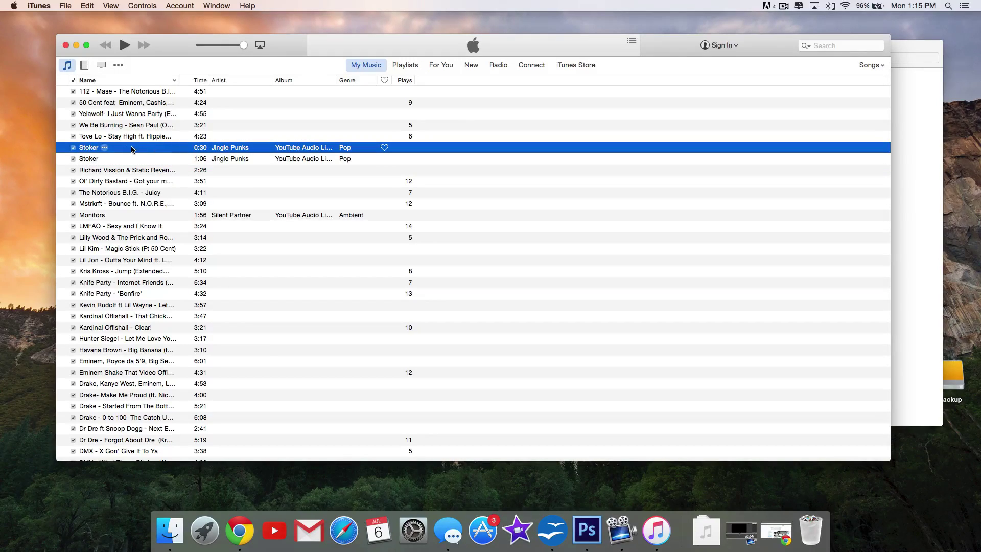
right_click(131, 148)
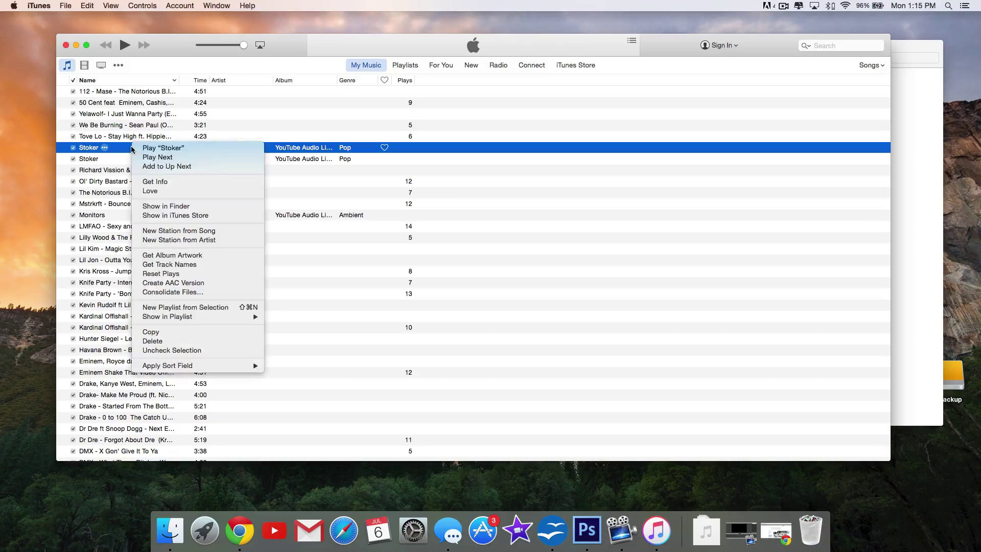
click(172, 207)
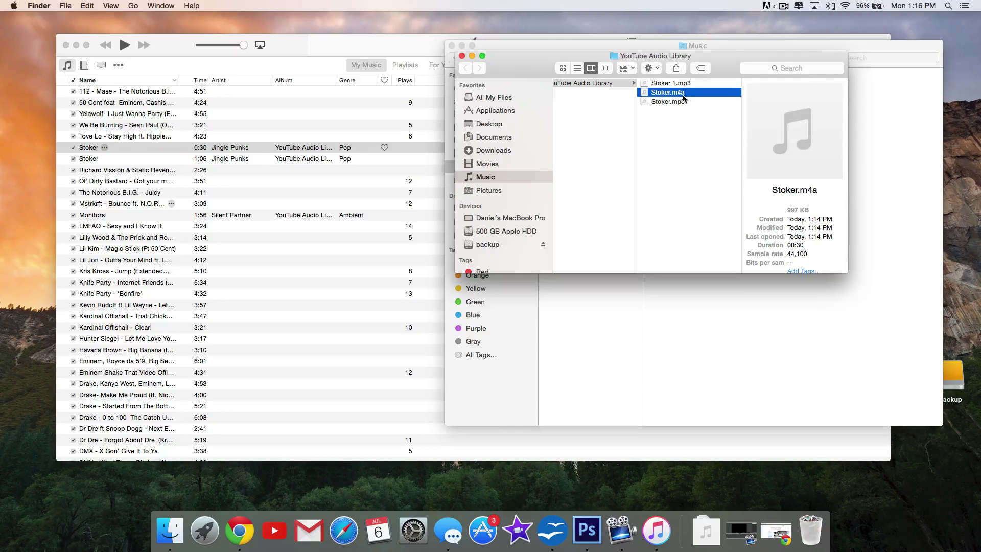
Check the duration of Stoker.m4a in the Finder preview.
drag(796, 245, 810, 245)
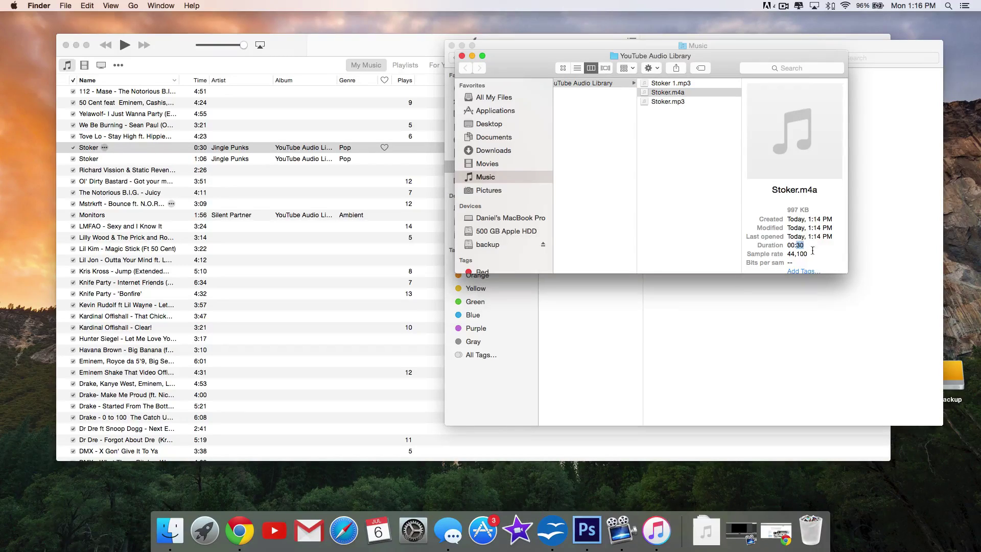
click(667, 127)
click(680, 93)
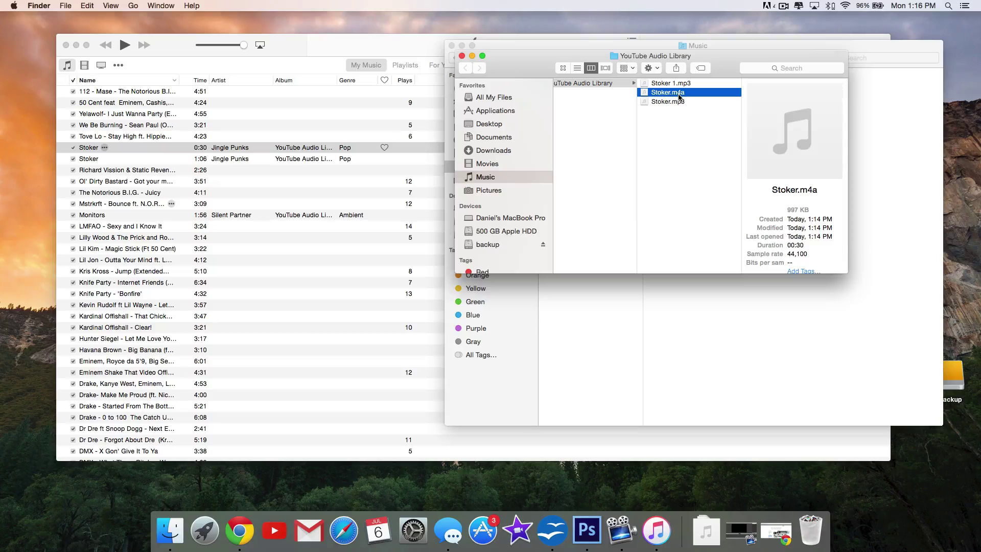
Rename Stoker.m4a as Stoker-ringtone.m4r in its file info, accept the .m4r extension, and close the info window.
right_click(679, 96)
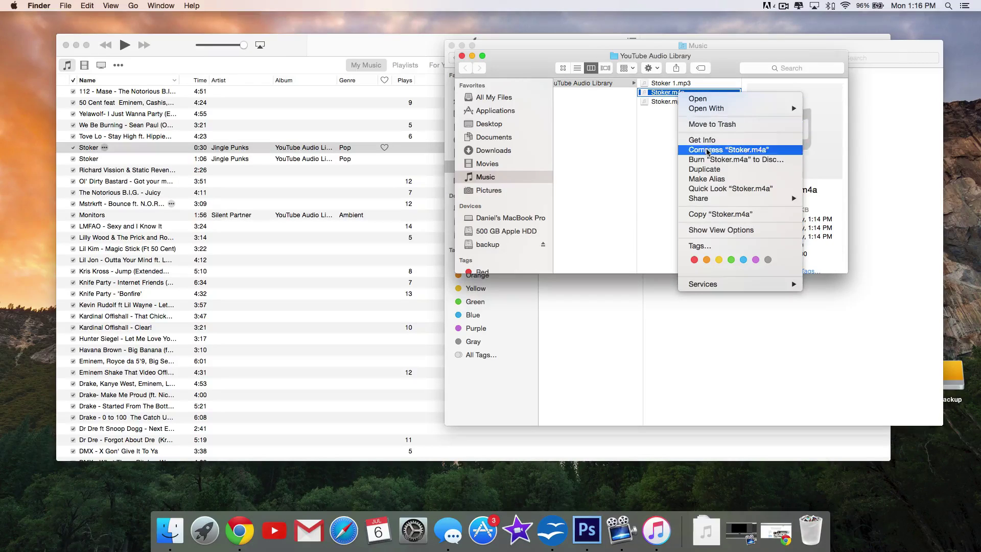
click(690, 137)
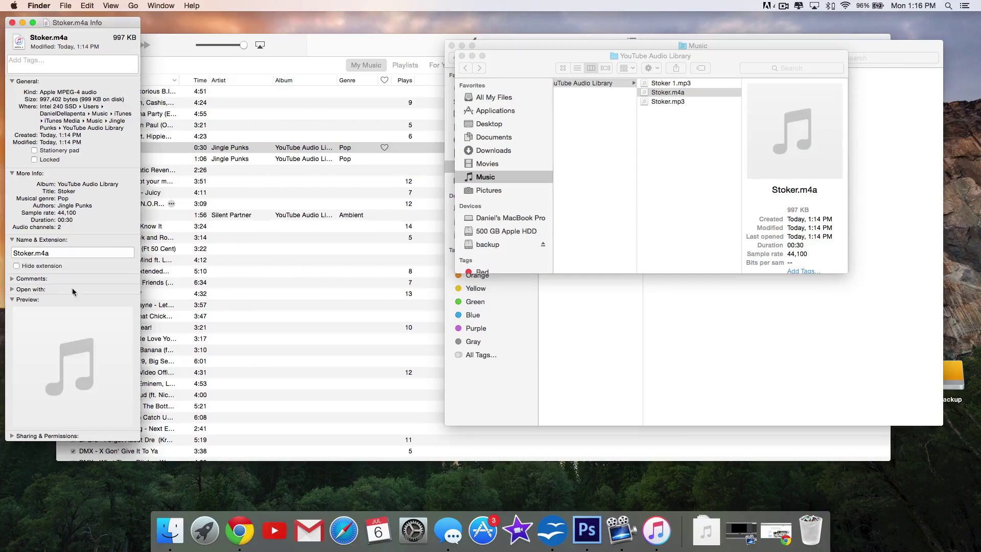
click(33, 253)
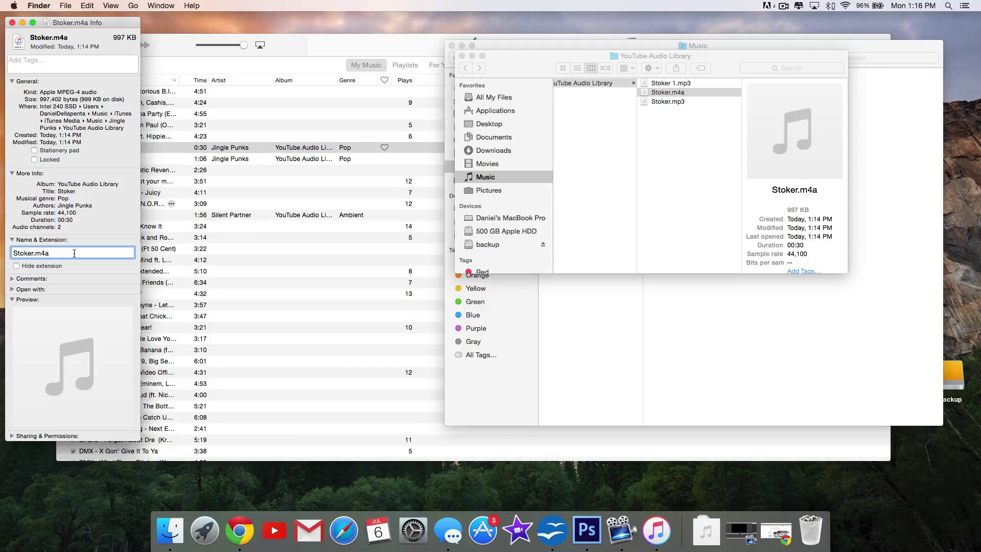
text(-ringtone)
drag(63, 253, 79, 253)
text(m)
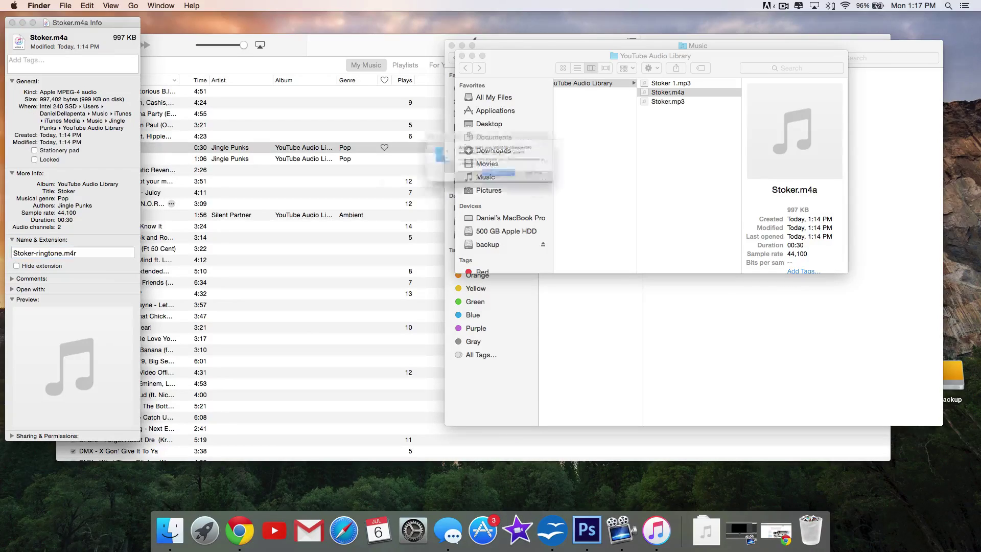
key(Return)
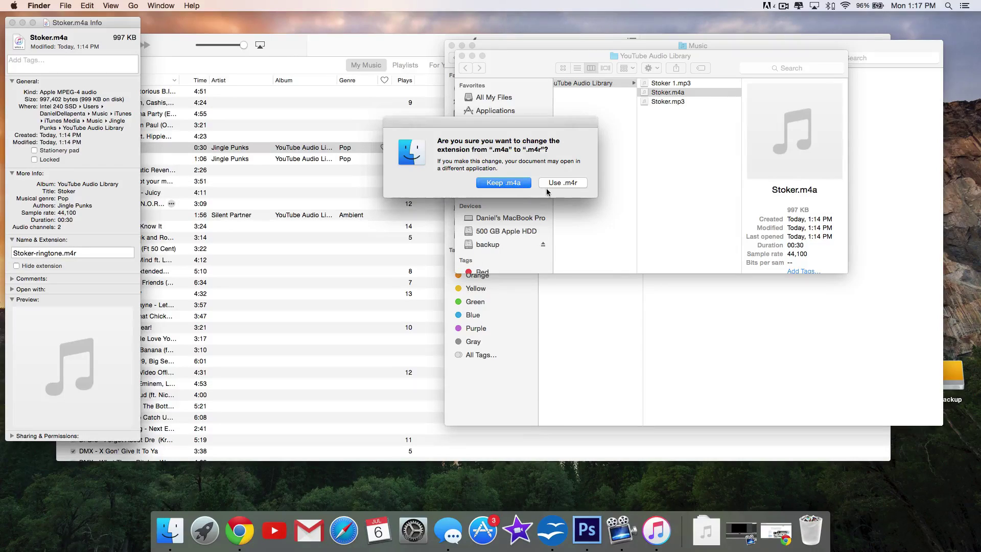
click(575, 183)
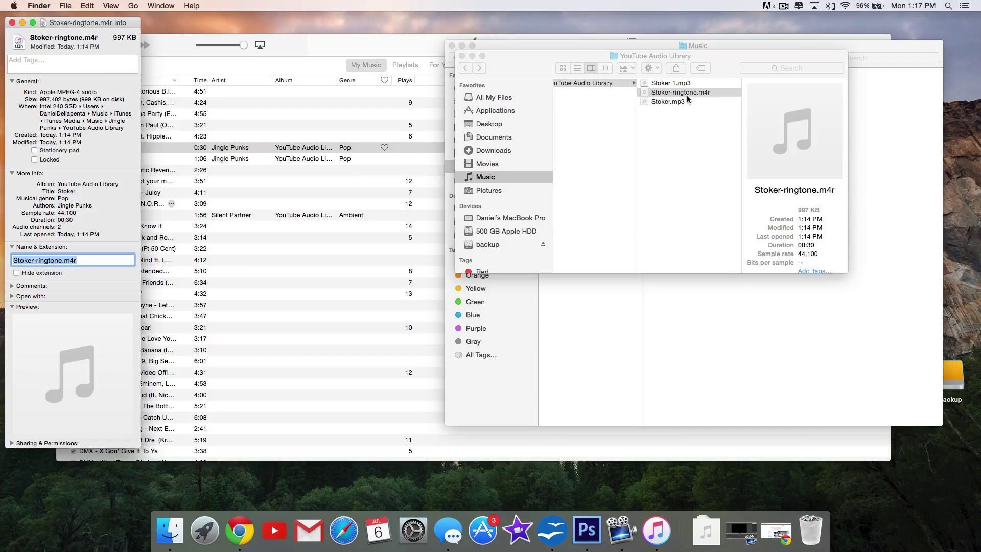
click(12, 22)
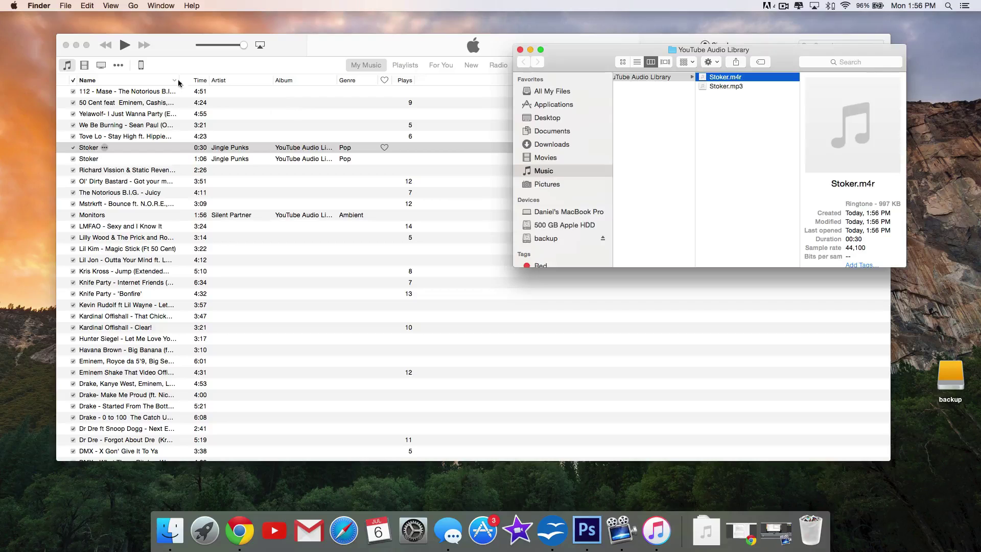
Show the Tones library in iTunes and add Stoker.m4r to it from Finder.
click(117, 65)
click(118, 65)
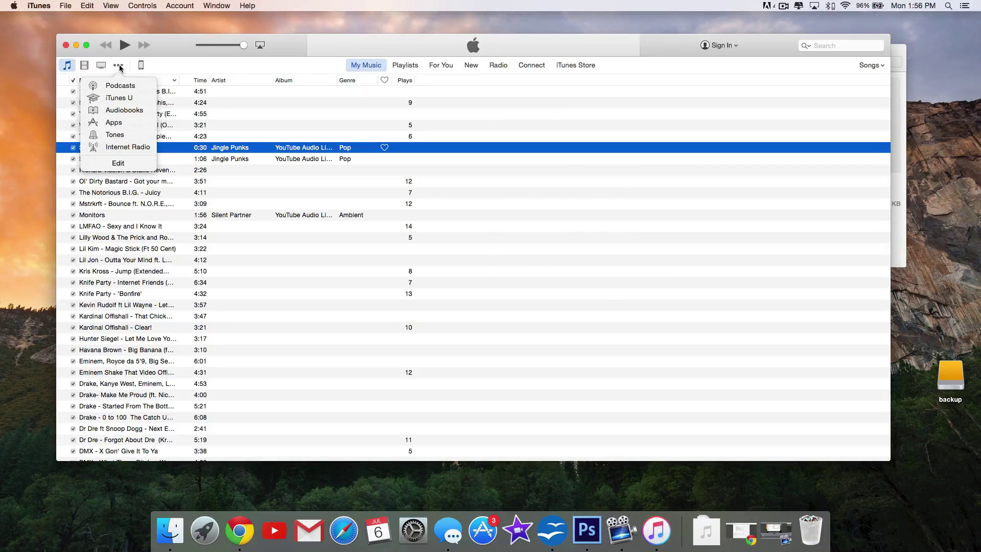
click(113, 135)
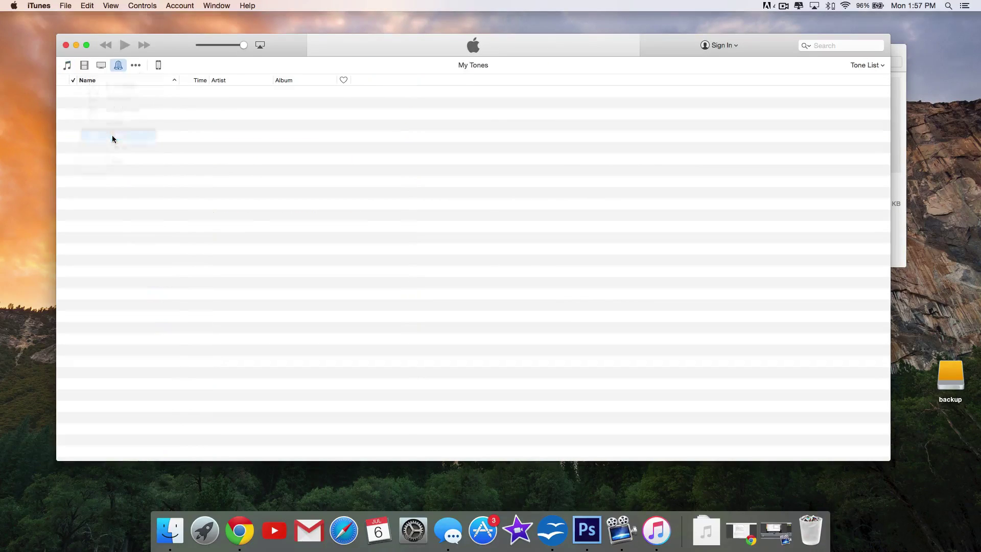
click(166, 535)
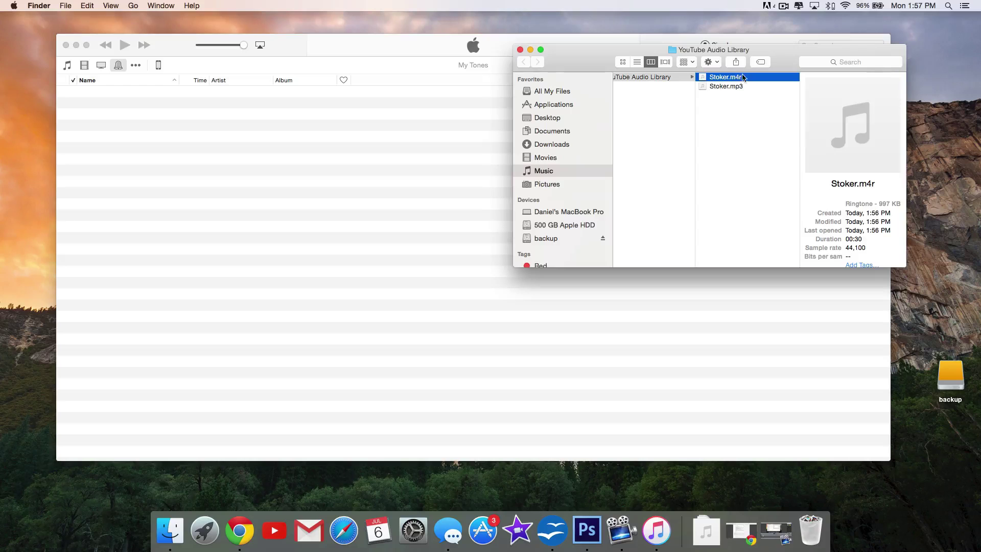
drag(740, 77, 272, 152)
Delete the 0:30 Stoker song from the music library while keeping its file in the iTunes Media folder.
click(66, 67)
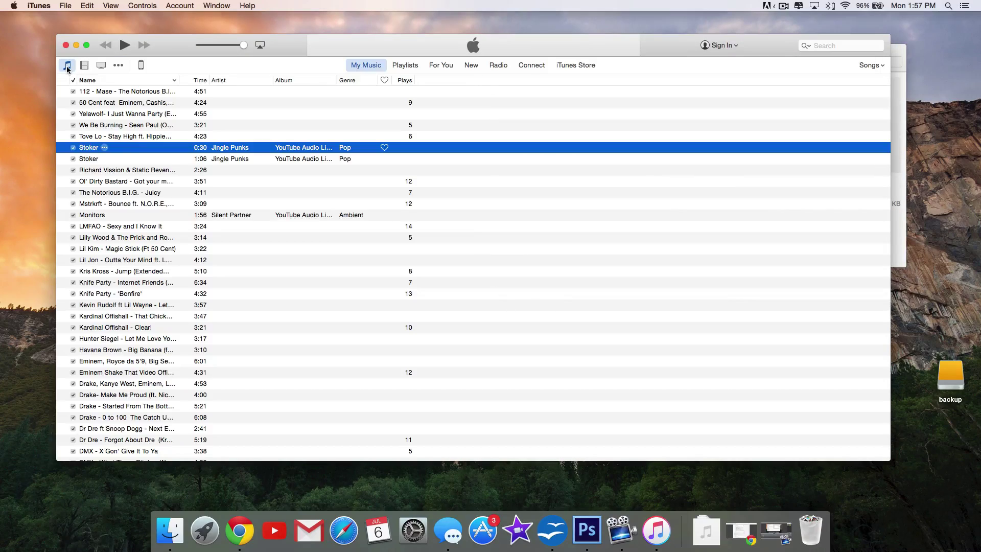
right_click(134, 148)
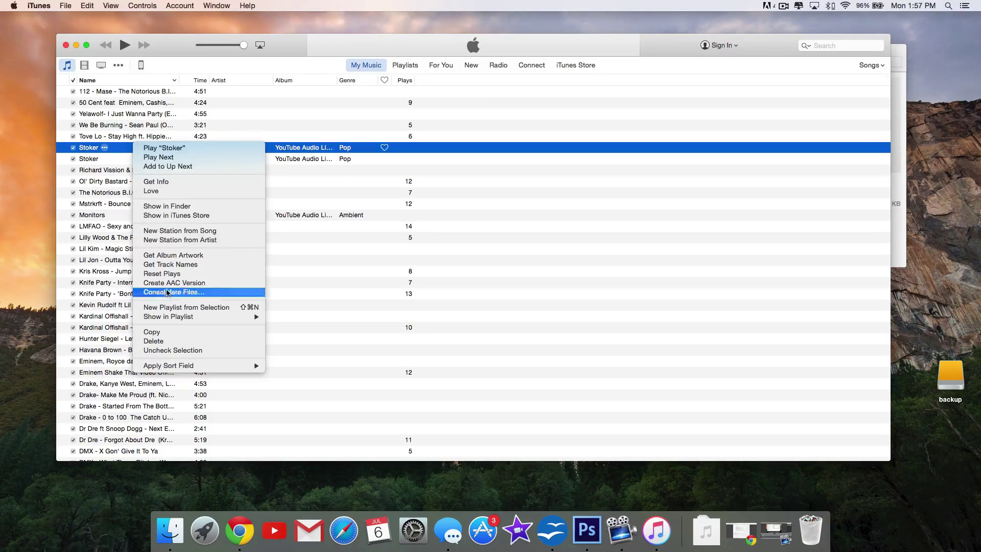
click(168, 341)
click(566, 192)
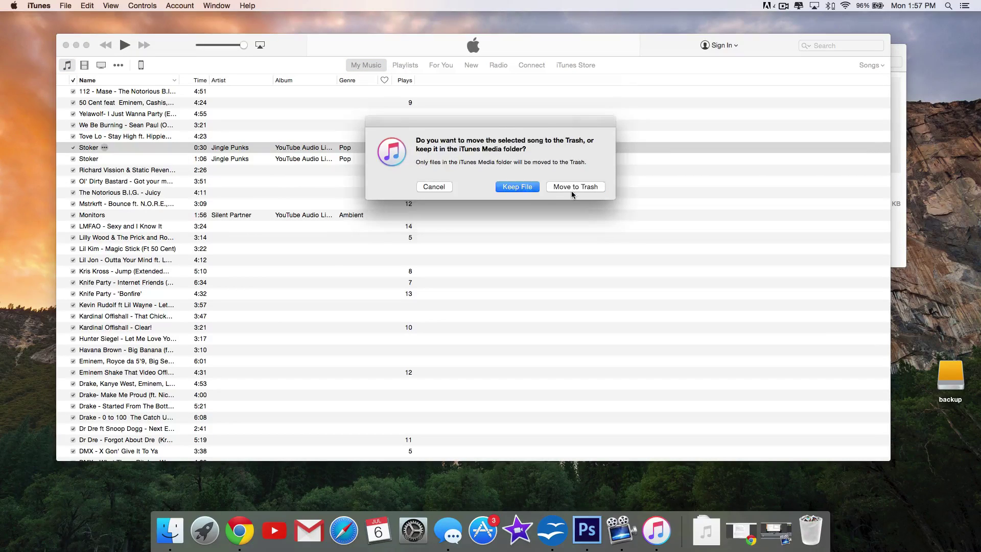
click(521, 187)
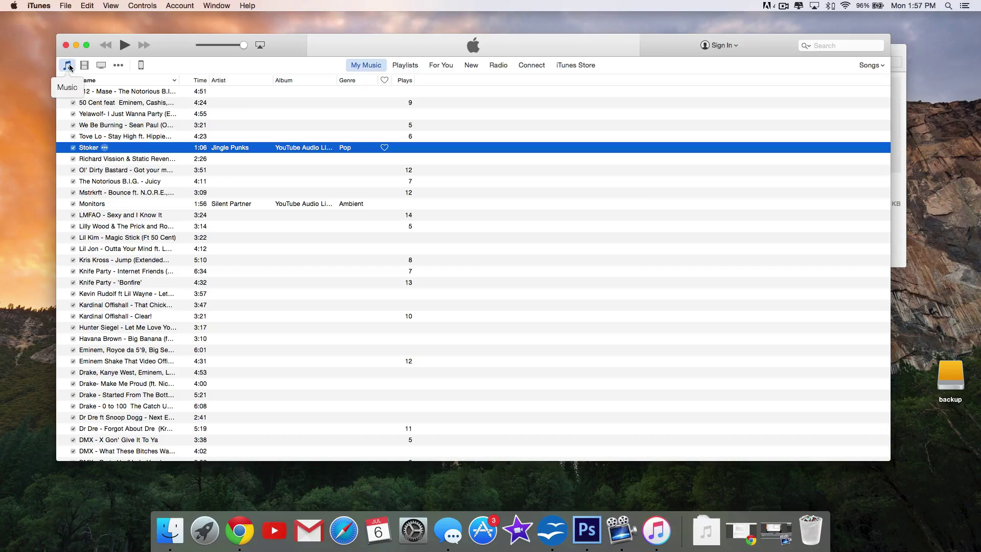
Return to the iTunes Tones library and add Stoker.m4r to it again from the YouTube Audio Library folder in Finder.
click(119, 65)
click(125, 135)
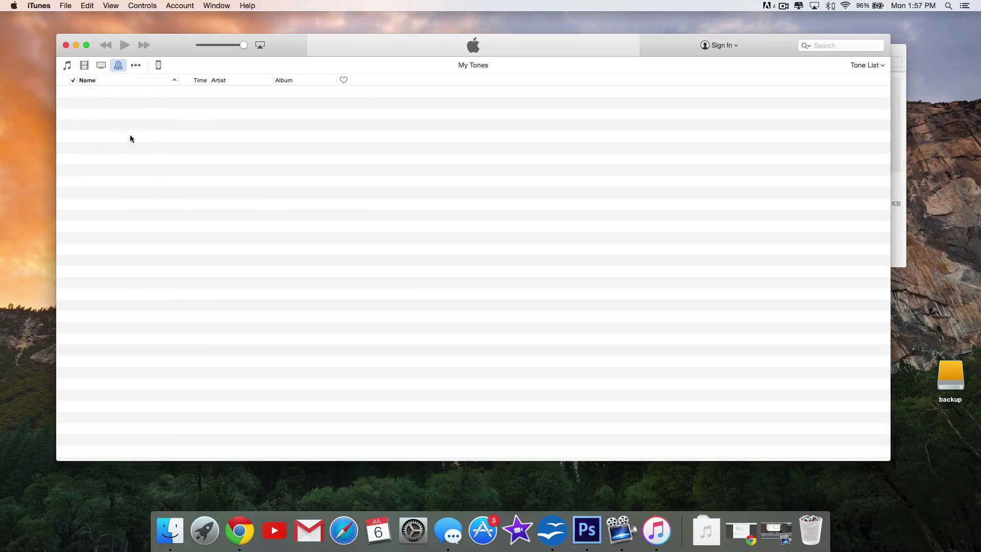
click(170, 531)
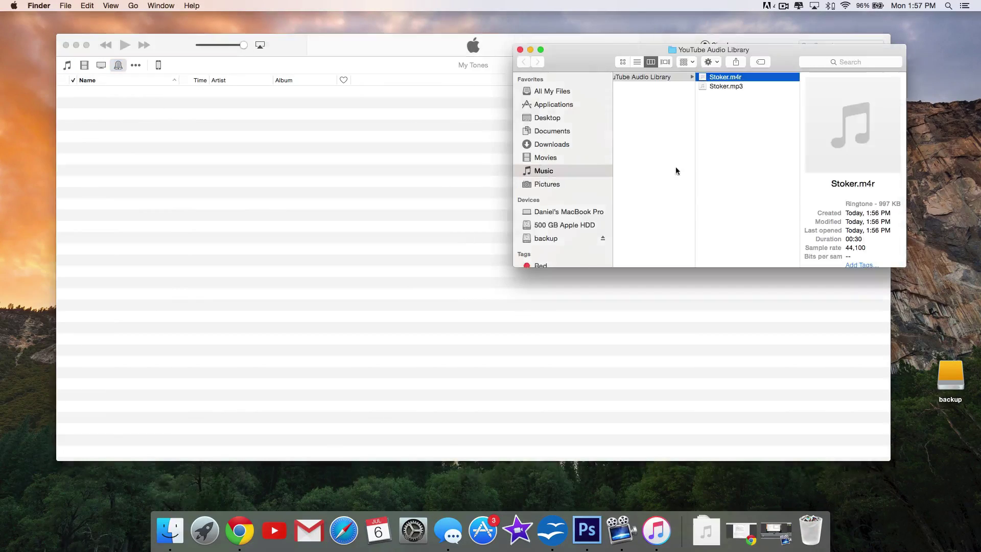
drag(731, 78, 237, 160)
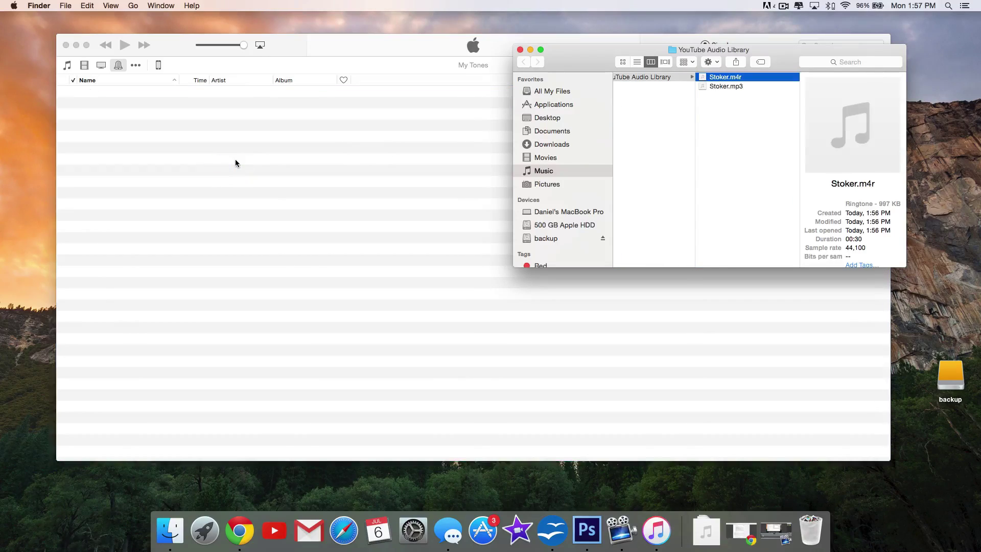
click(118, 67)
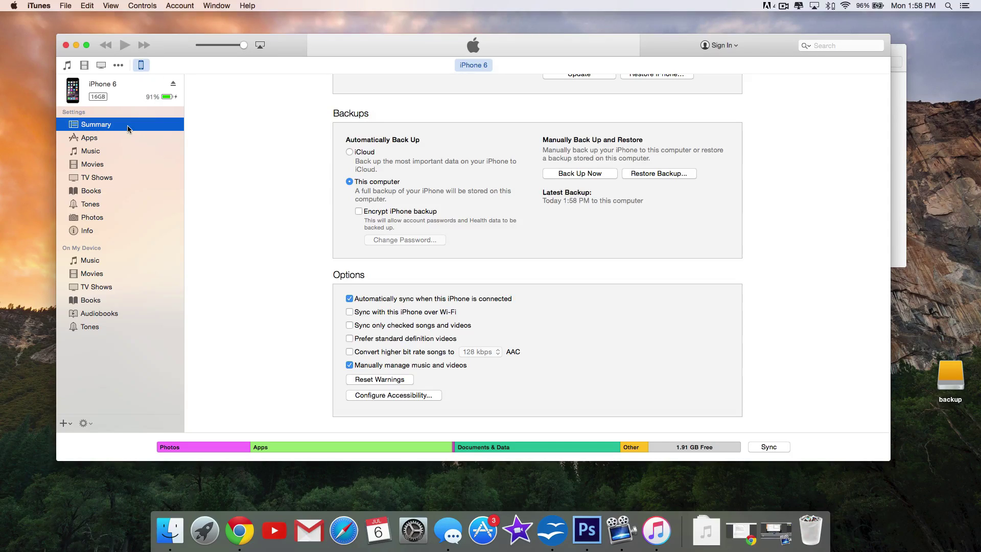
Turn on tone syncing for the iPhone 6 with only the selected Stoker tone, apply the sync, and eject the phone.
click(93, 207)
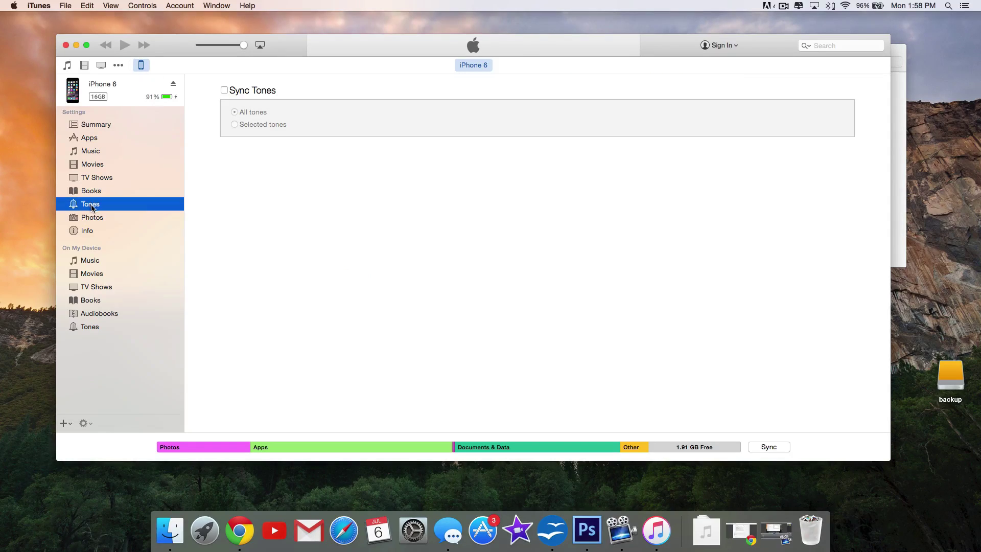
click(225, 91)
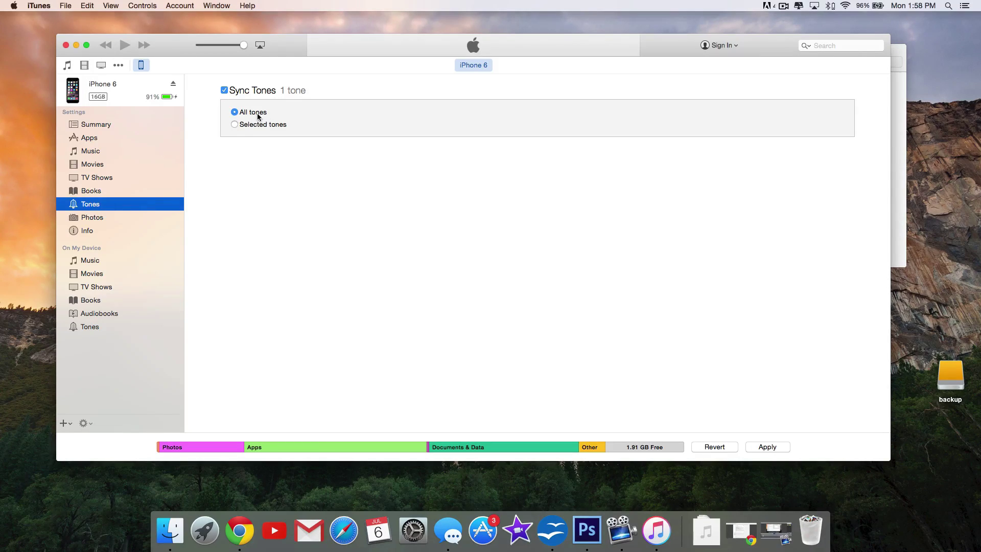
click(235, 125)
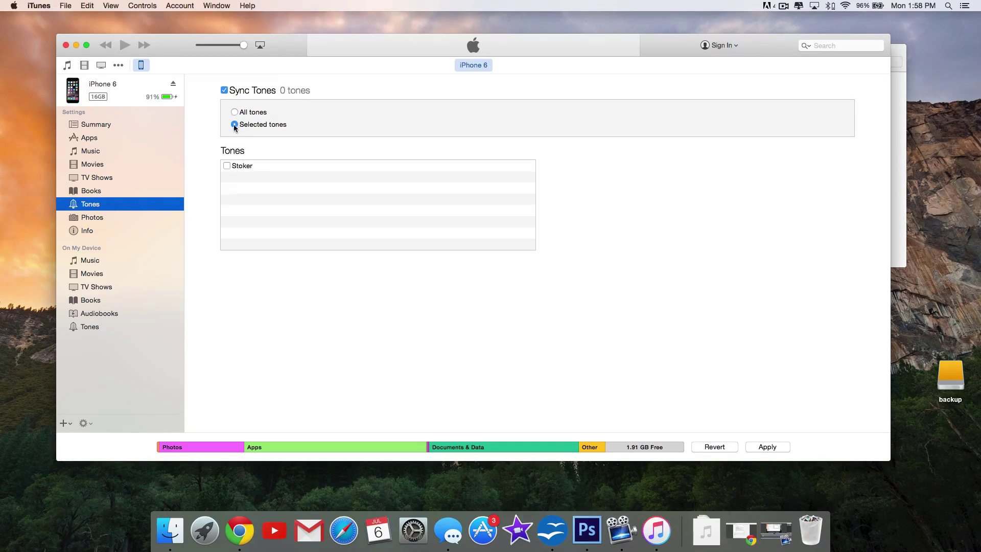
click(227, 166)
click(767, 448)
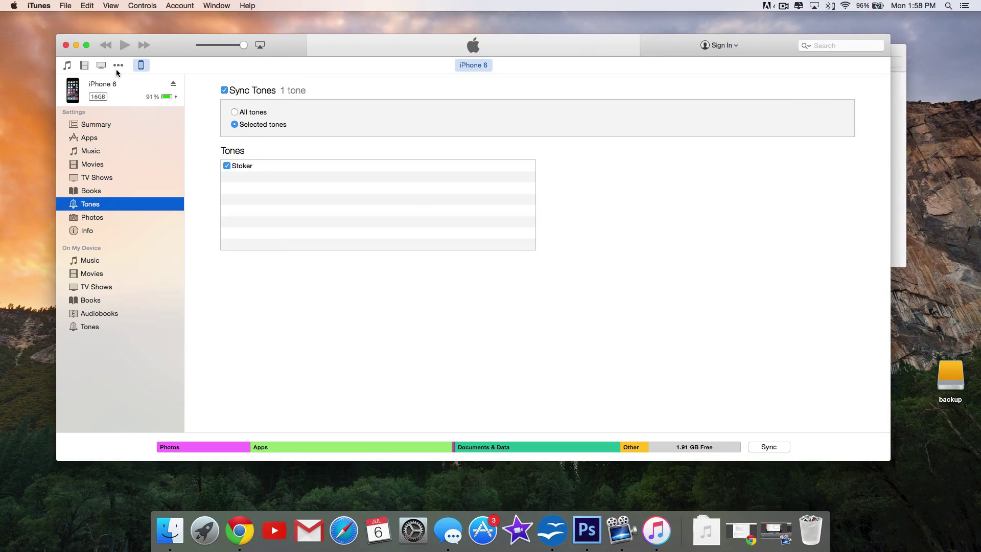
click(172, 84)
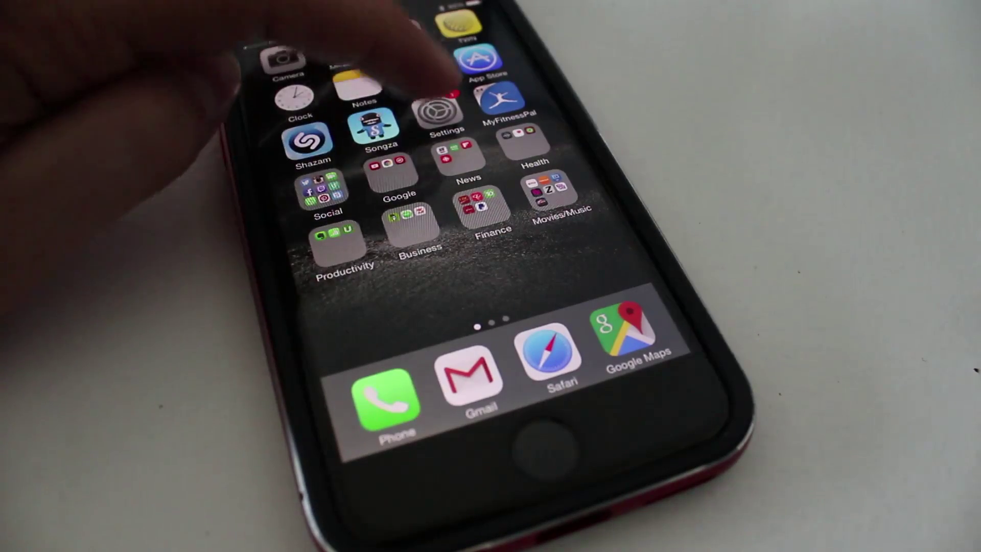
click(437, 112)
scroll(306, 230, down, 2)
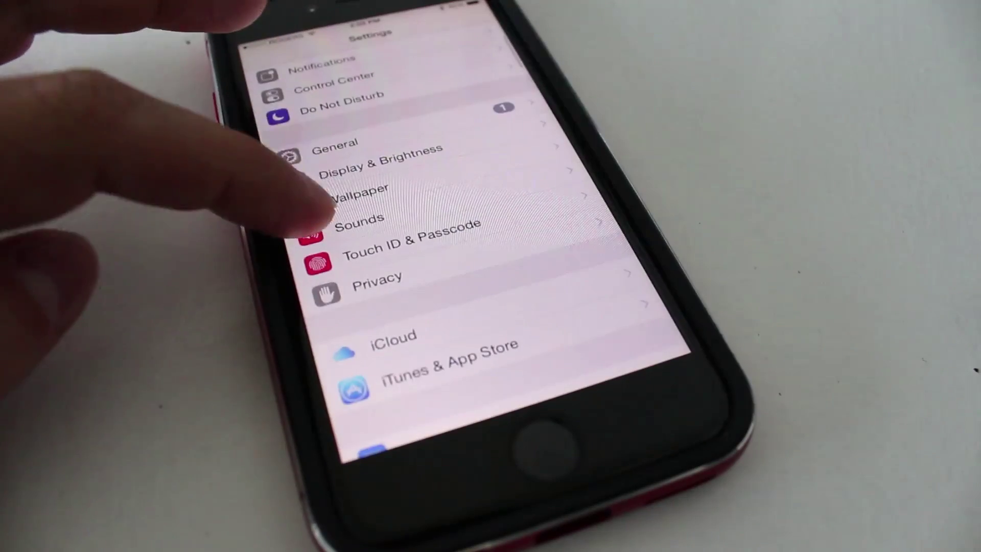
click(365, 190)
scroll(353, 249, down, 2)
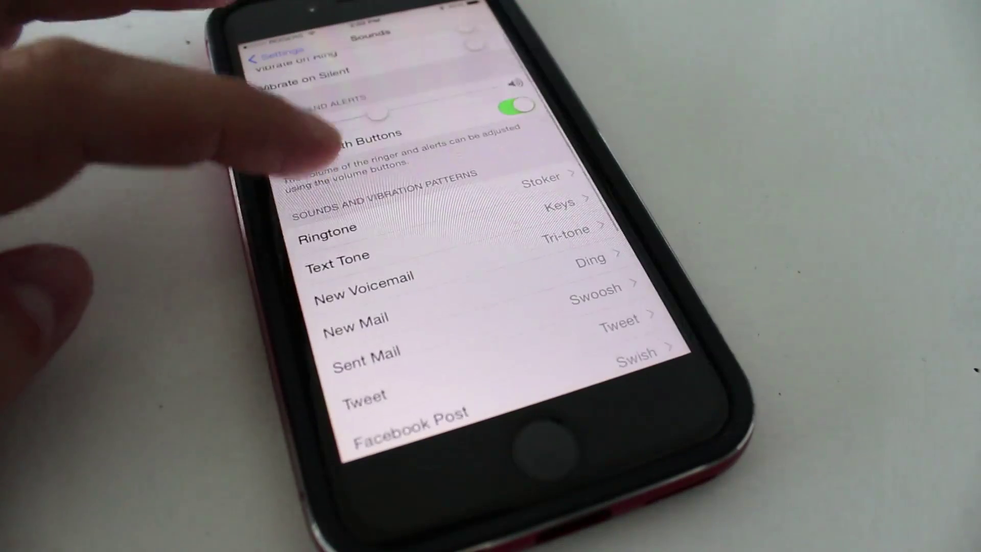
click(327, 230)
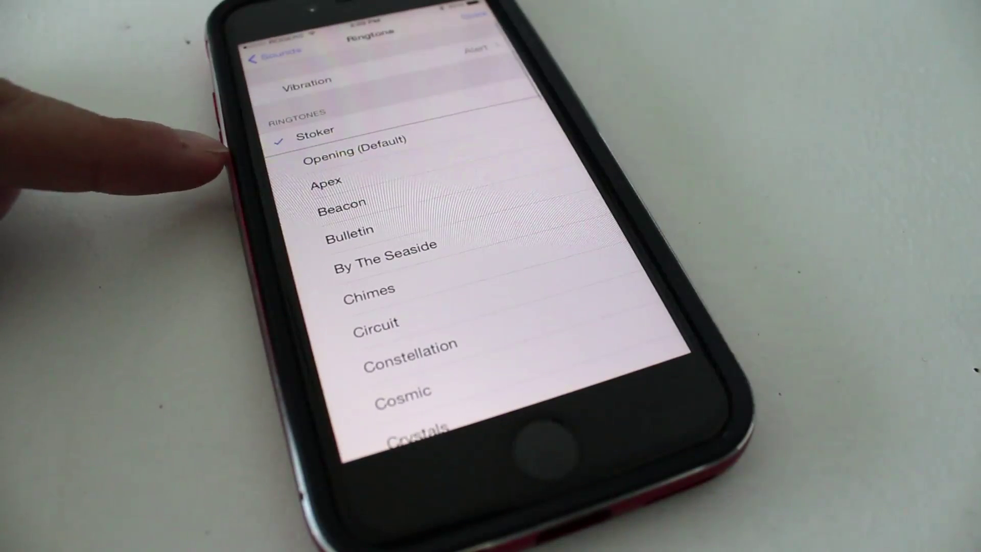